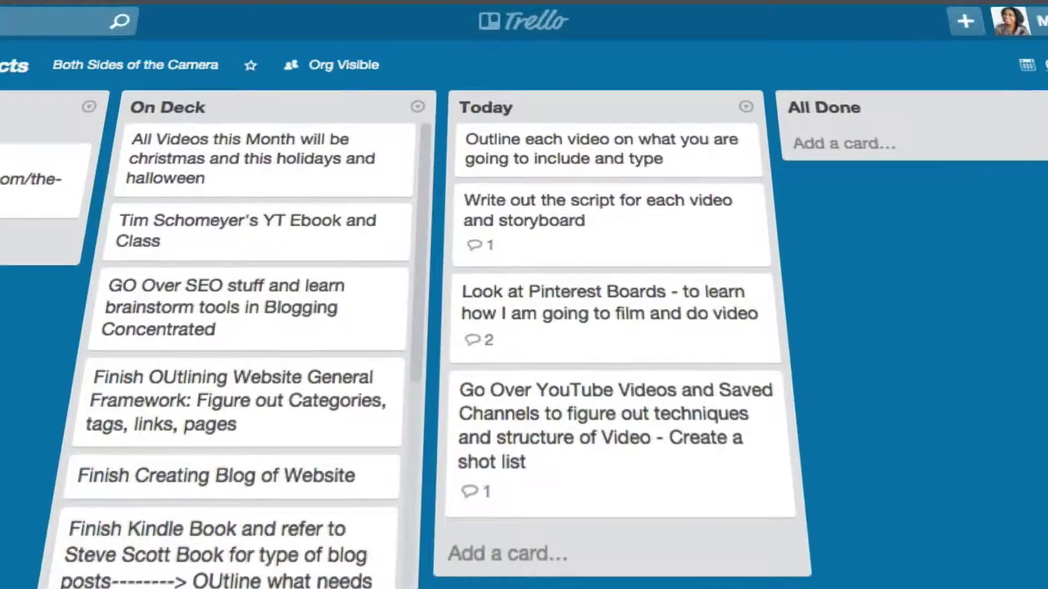
Step: Move the YouTube videos card into All Done and the Outline card to another list
{"action": "scroll", "coordinate": [442, 339], "scroll_direction": "right", "scroll_amount": 6}
{"action": "scroll", "coordinate": [524, 327], "scroll_direction": "right", "scroll_amount": 8}
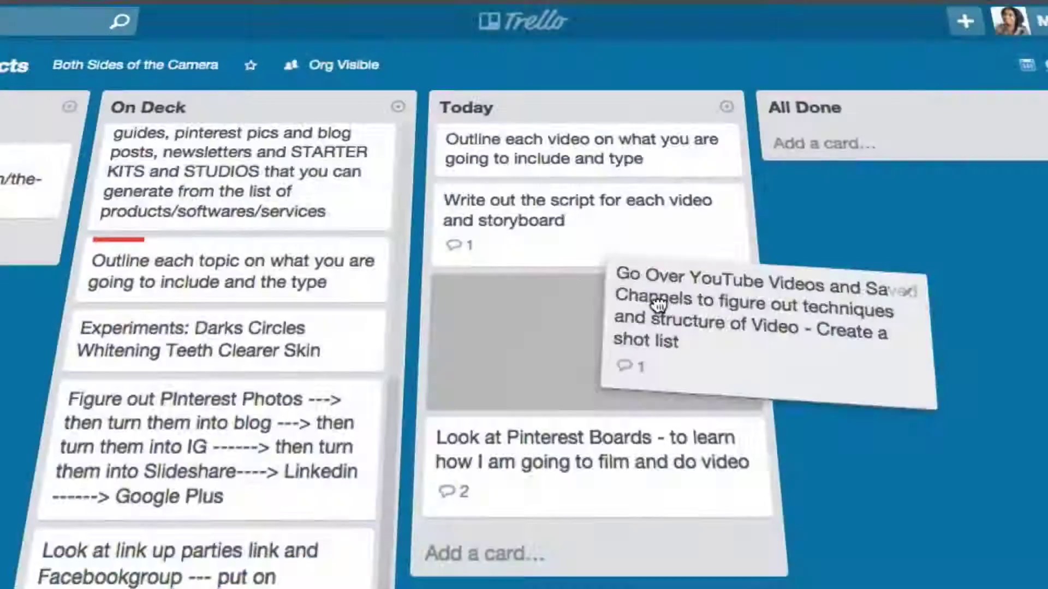
{"action": "left_click_drag", "start_coordinate": [662, 325], "coordinate": [824, 290]}
{"action": "left_click_drag", "start_coordinate": [618, 174], "coordinate": [687, 255]}
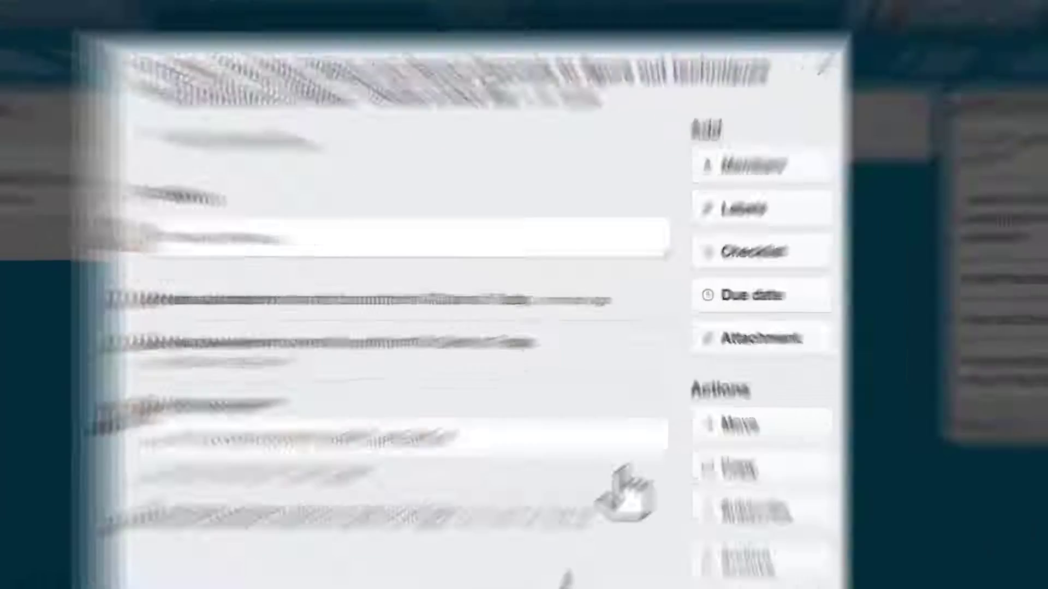
Step: Try the card's Checklist and Due date options, then start a comment beginning with 'G'
{"action": "left_click", "coordinate": [811, 263]}
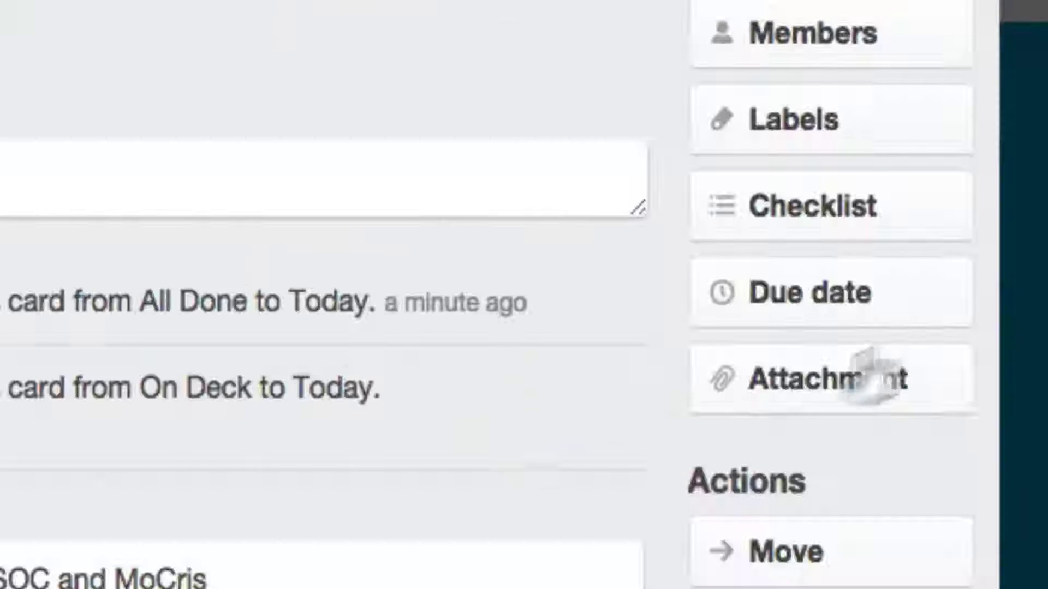
{"action": "left_click", "coordinate": [924, 323]}
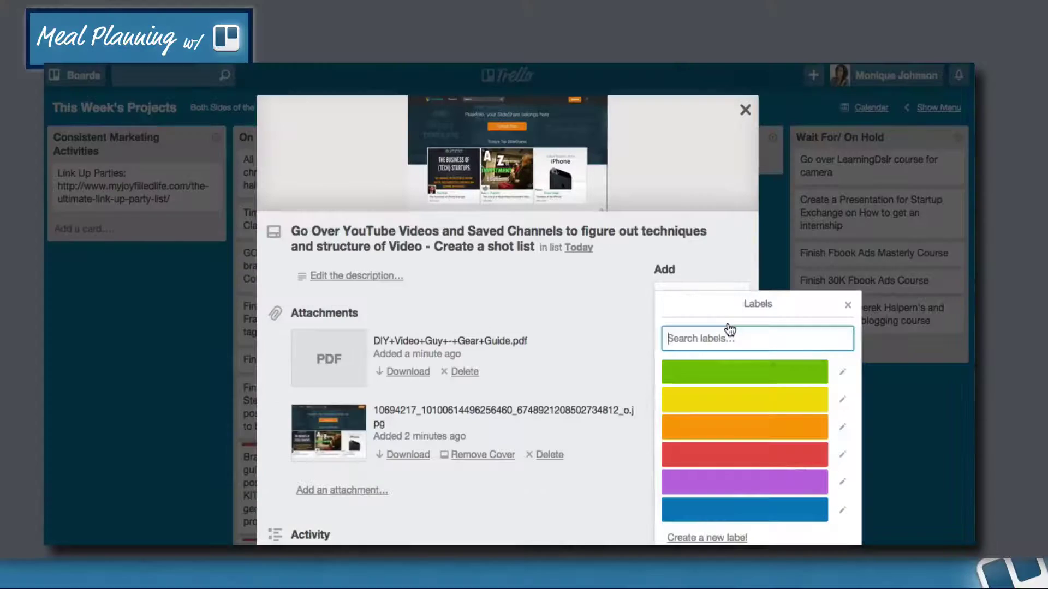
{"action": "scroll", "coordinate": [561, 452], "scroll_direction": "down", "scroll_amount": 3}
{"action": "left_click", "coordinate": [557, 445]}
{"action": "type", "text": "G"}
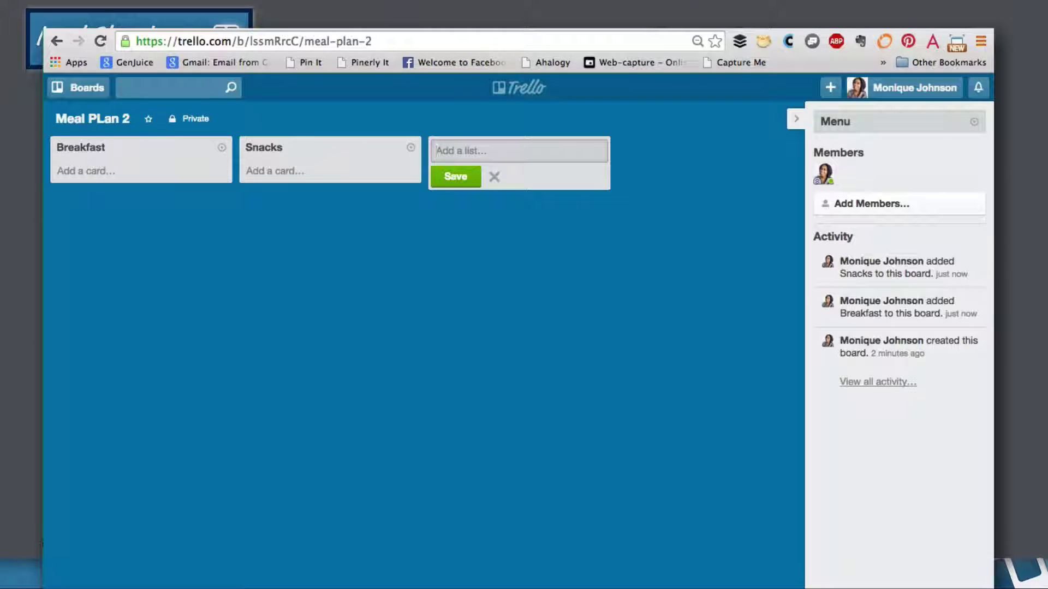
Step: Create the Salmon, Veggies and Pasta lists, then close the add-list form
{"action": "type", "text": "mon,"}
{"action": "key", "text": "Return"}
{"action": "type", "text": "Vegg"}
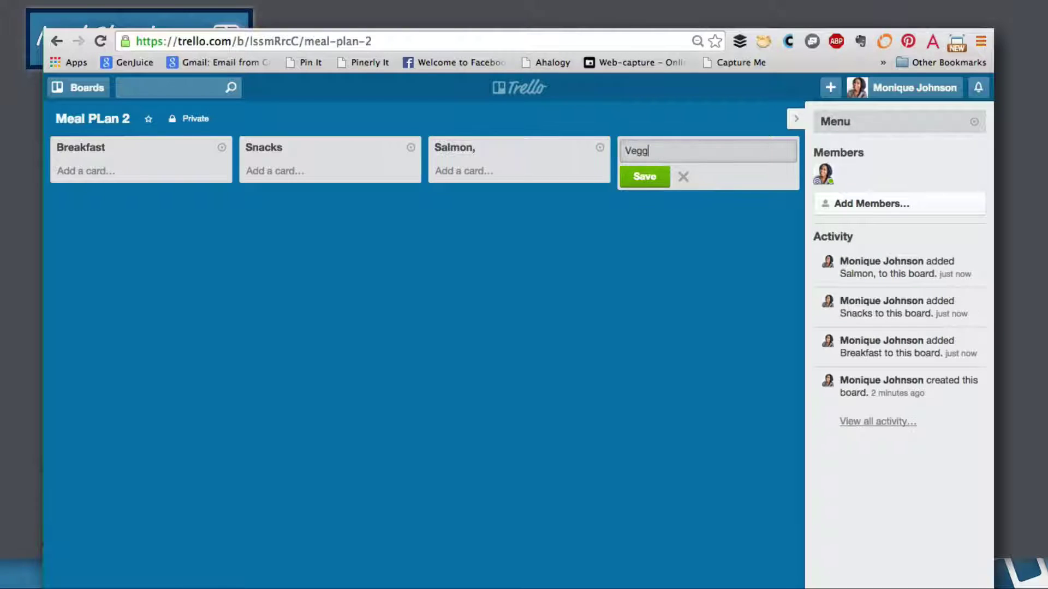
{"action": "type", "text": "ies"}
{"action": "key", "text": "Return"}
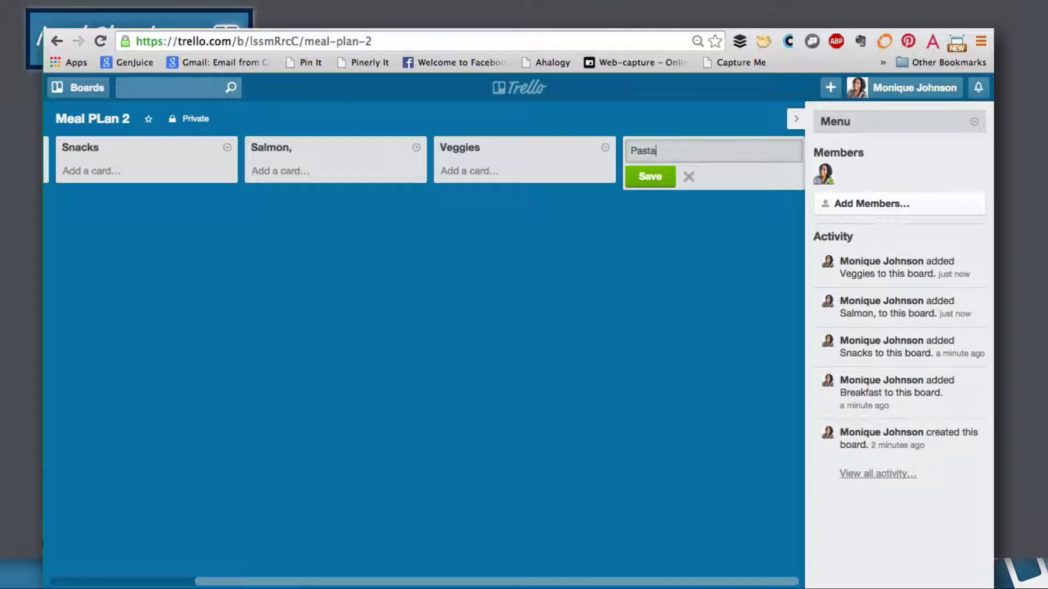
{"action": "key", "text": "Return"}
{"action": "key", "text": "Return"}
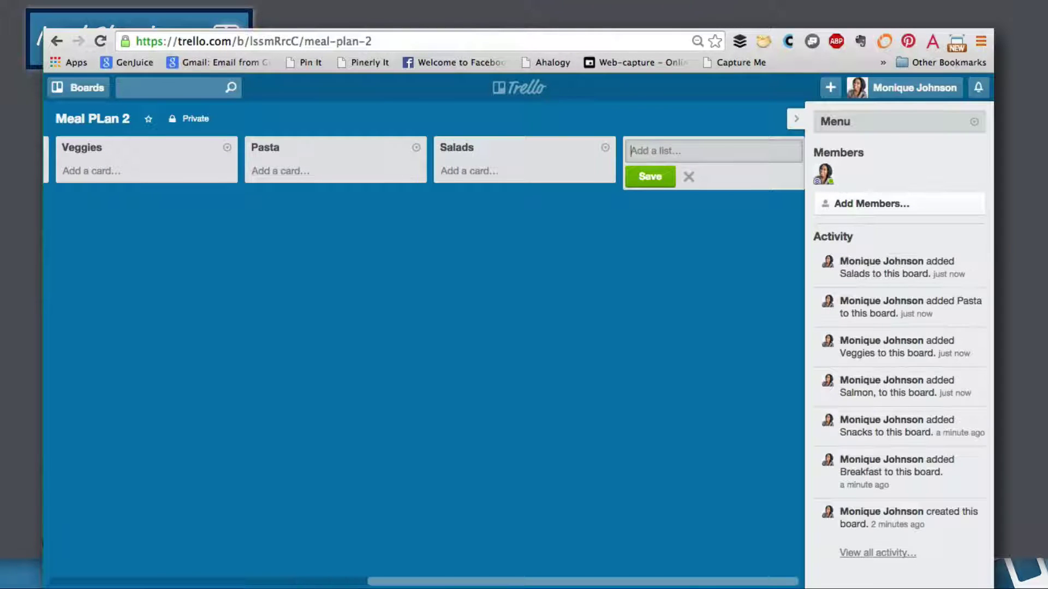
{"action": "left_click", "coordinate": [634, 198]}
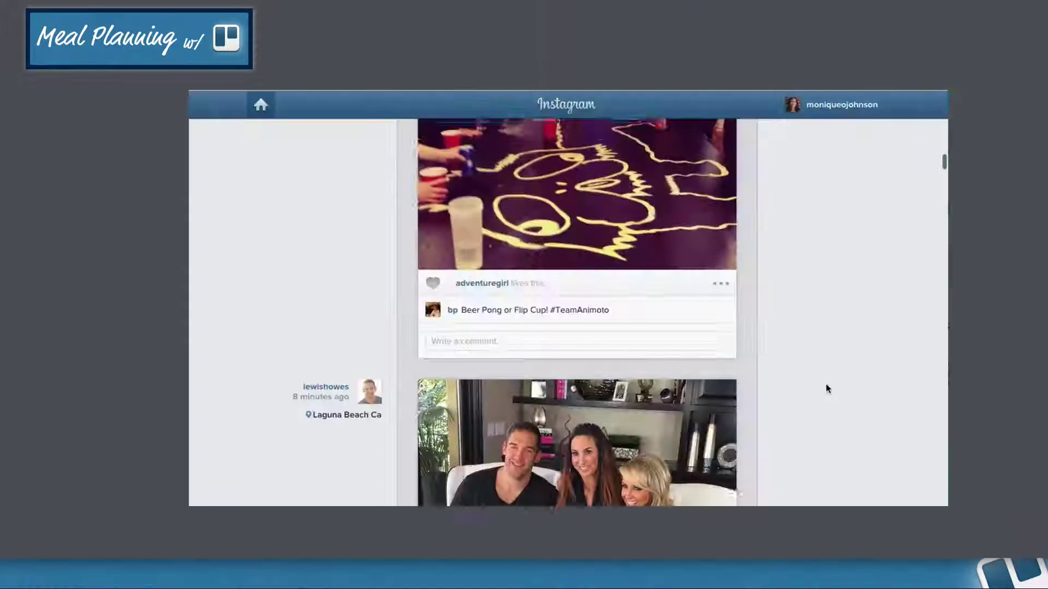
{"action": "scroll", "coordinate": [826, 384], "scroll_direction": "down", "scroll_amount": 3}
{"action": "scroll", "coordinate": [826, 389], "scroll_direction": "down", "scroll_amount": 15}
{"action": "scroll", "coordinate": [746, 404], "scroll_direction": "down", "scroll_amount": 5}
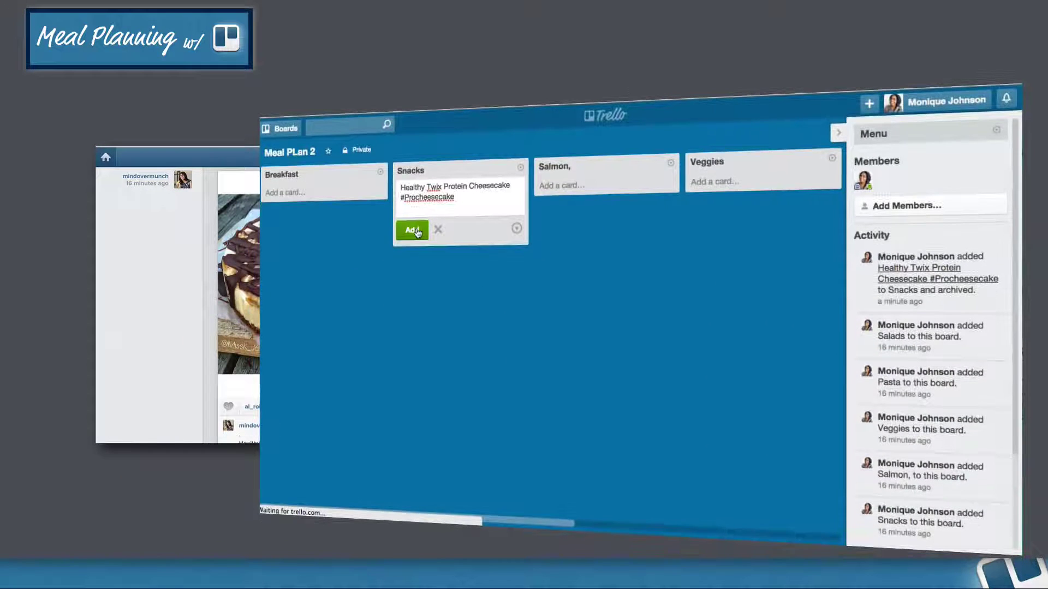
Step: Add the cheesecake card to Snacks, with the Tumblr recipe as a comment and its link as description
{"action": "left_click", "coordinate": [414, 231]}
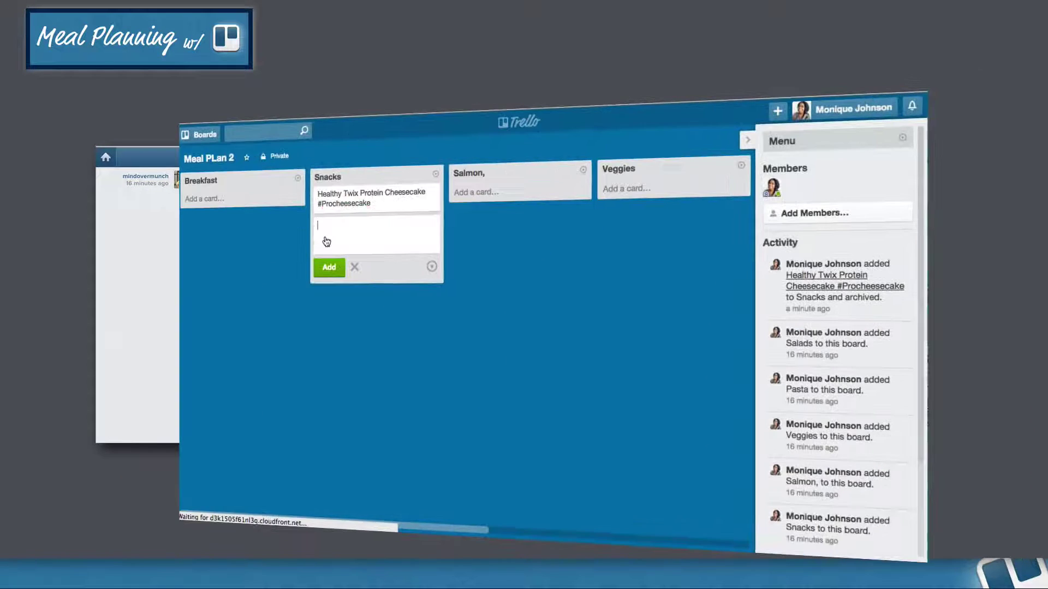
{"action": "left_click", "coordinate": [441, 194]}
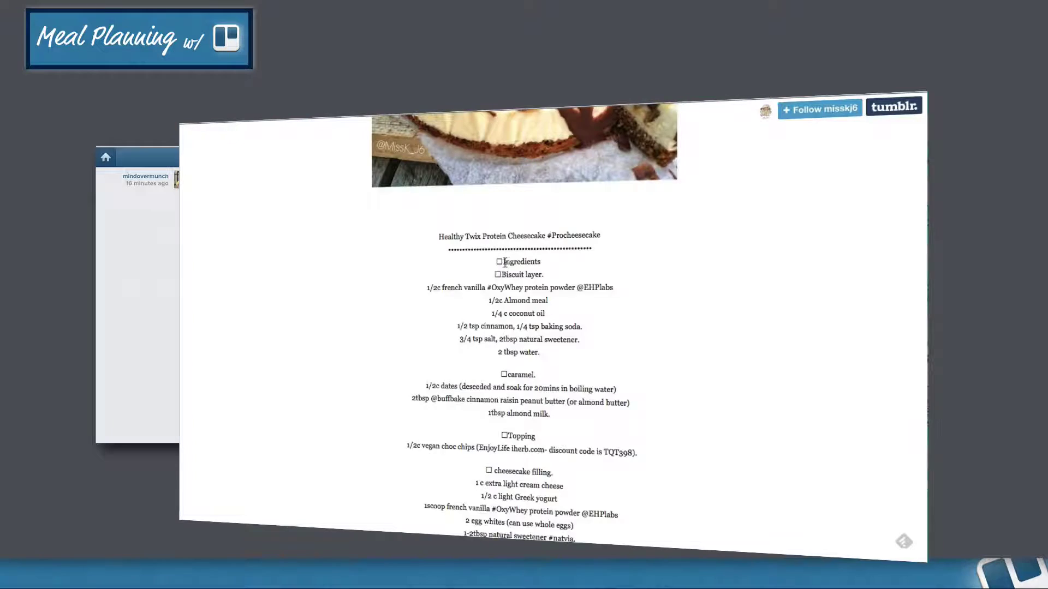
{"action": "left_click_drag", "start_coordinate": [505, 262], "coordinate": [578, 467]}
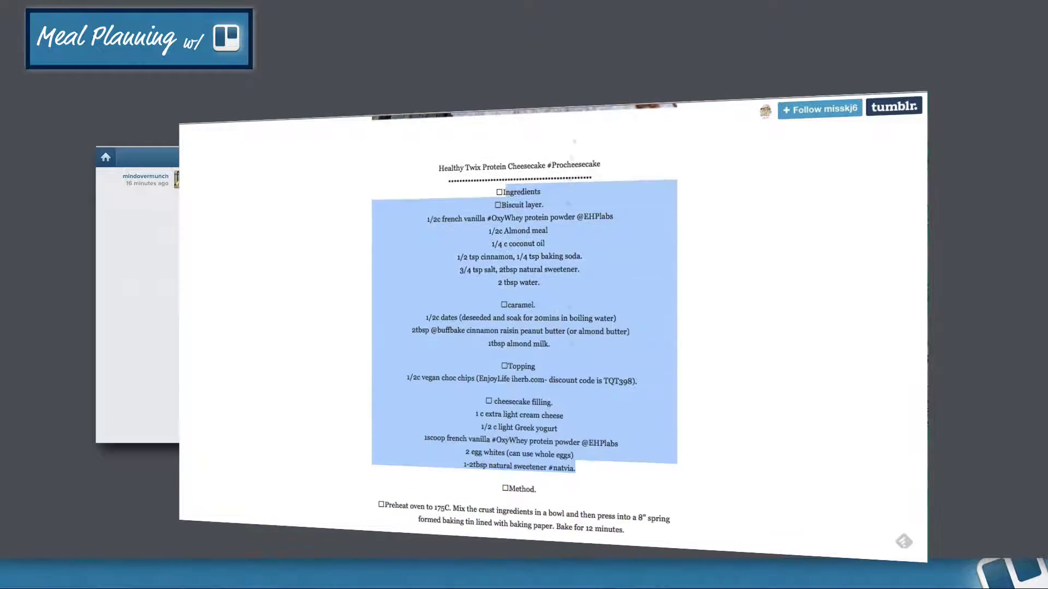
{"action": "key", "text": "ctrl+c"}
{"action": "key", "text": "ctrl+v"}
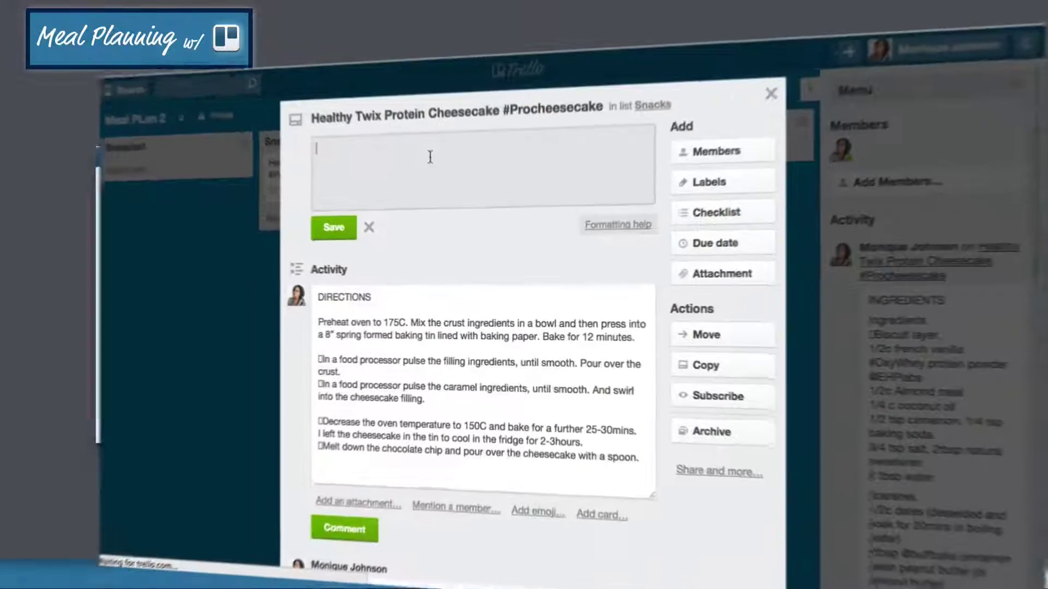
{"action": "key", "text": "ctrl+v"}
{"action": "left_click", "coordinate": [324, 223]}
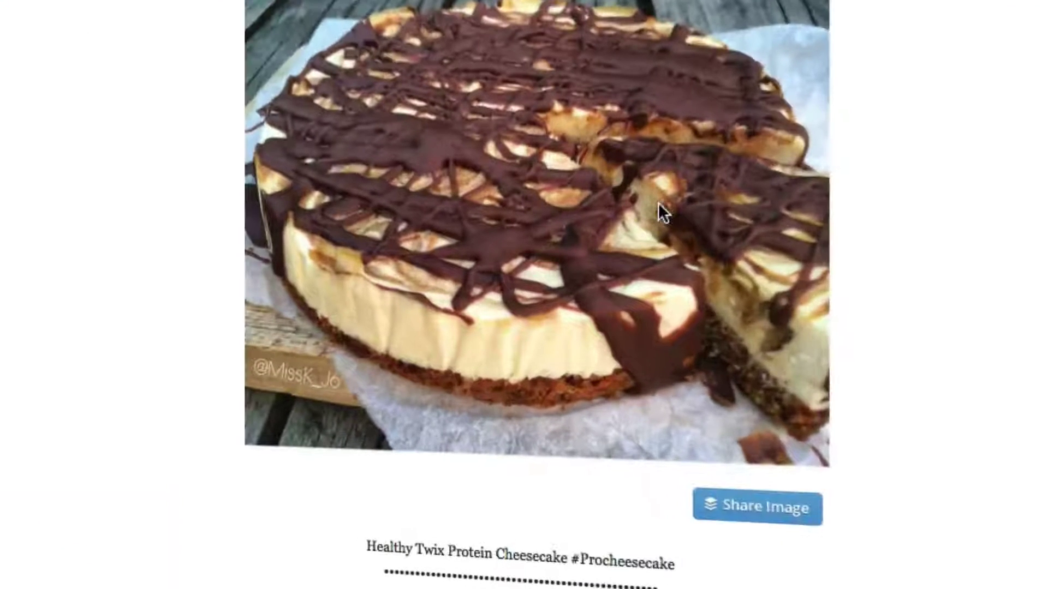
Step: Copy the cheesecake photo's image address from Tumblr and attach it to the card as a link
{"action": "right_click", "coordinate": [616, 244]}
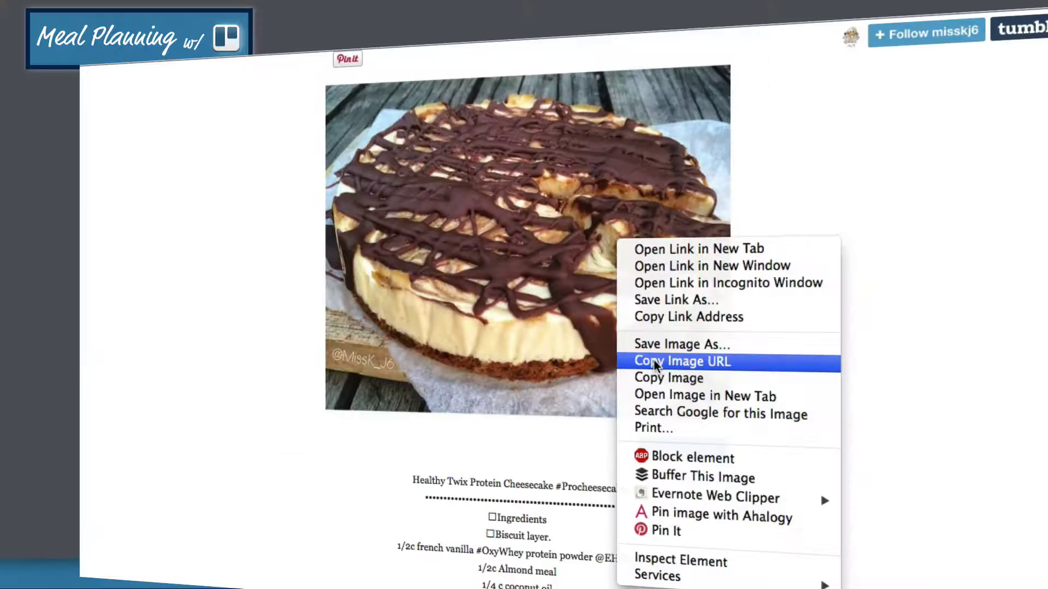
{"action": "left_click", "coordinate": [710, 376]}
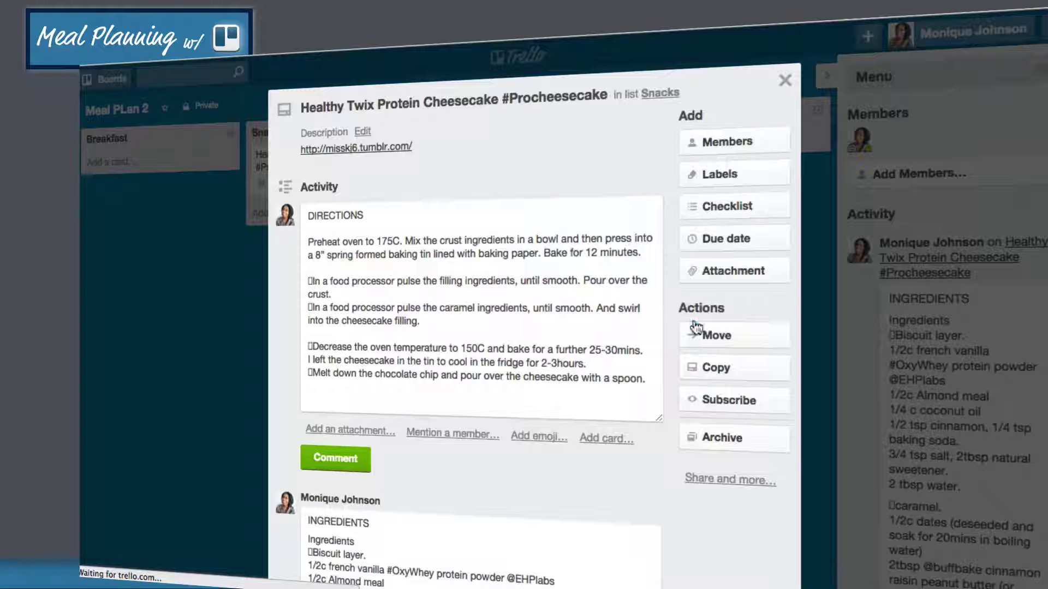
{"action": "left_click", "coordinate": [712, 268]}
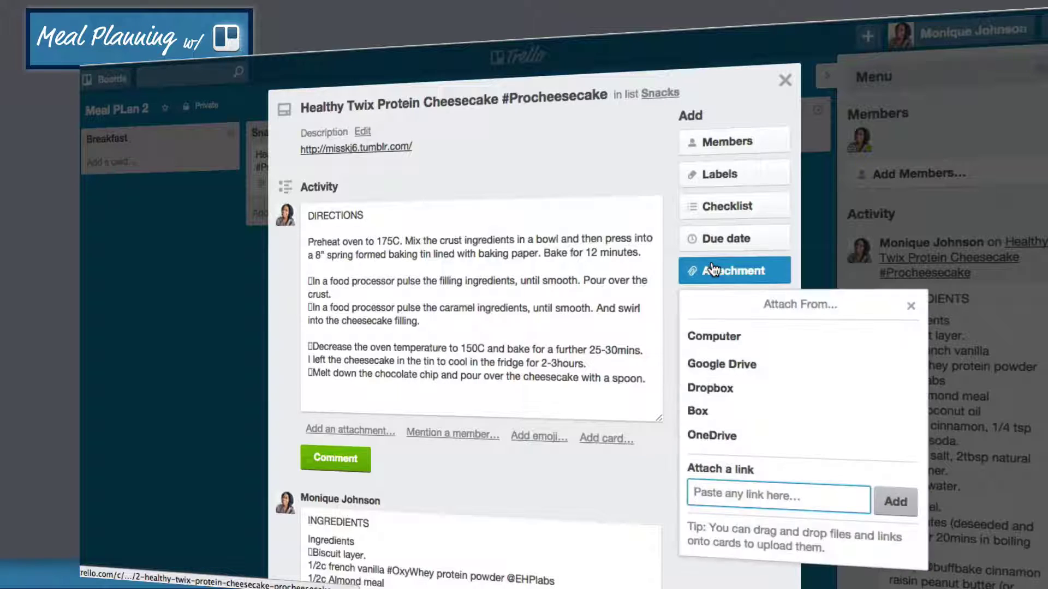
{"action": "left_click", "coordinate": [726, 497]}
{"action": "key", "text": "ctrl+v"}
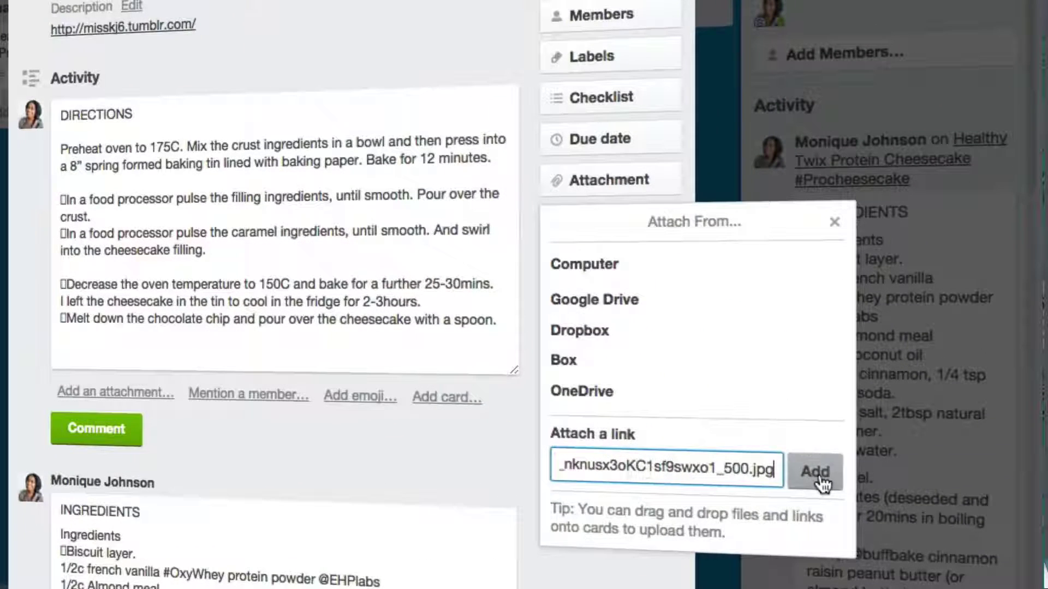
{"action": "left_click", "coordinate": [816, 473]}
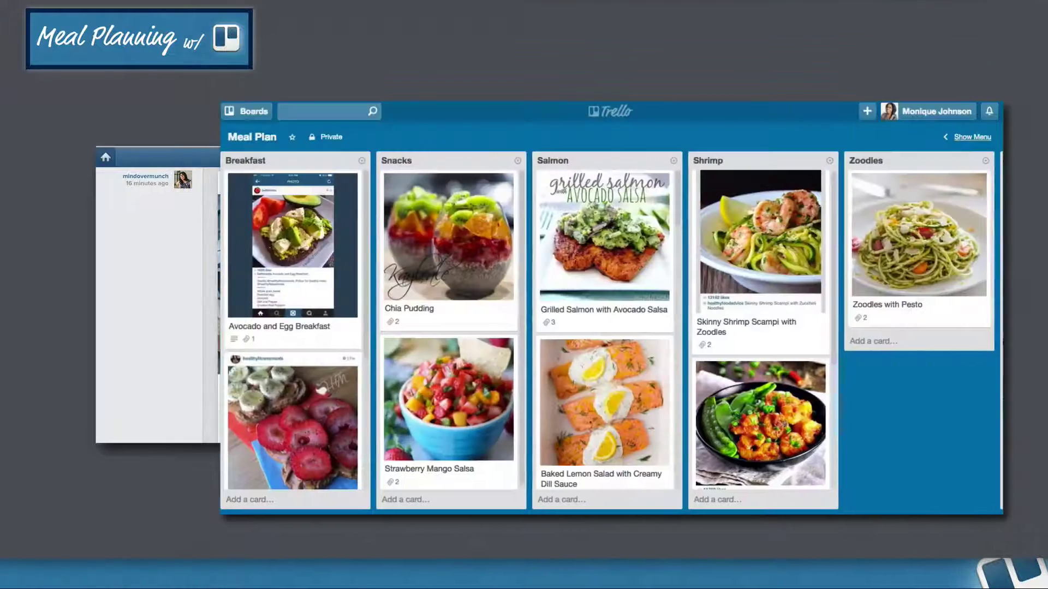
Step: Scroll across the Meal Plan board and through the Avocado Veggie Pizza Ingredients checklist
{"action": "scroll", "coordinate": [611, 328], "scroll_direction": "right", "scroll_amount": 5}
{"action": "scroll", "coordinate": [641, 431], "scroll_direction": "right", "scroll_amount": 3}
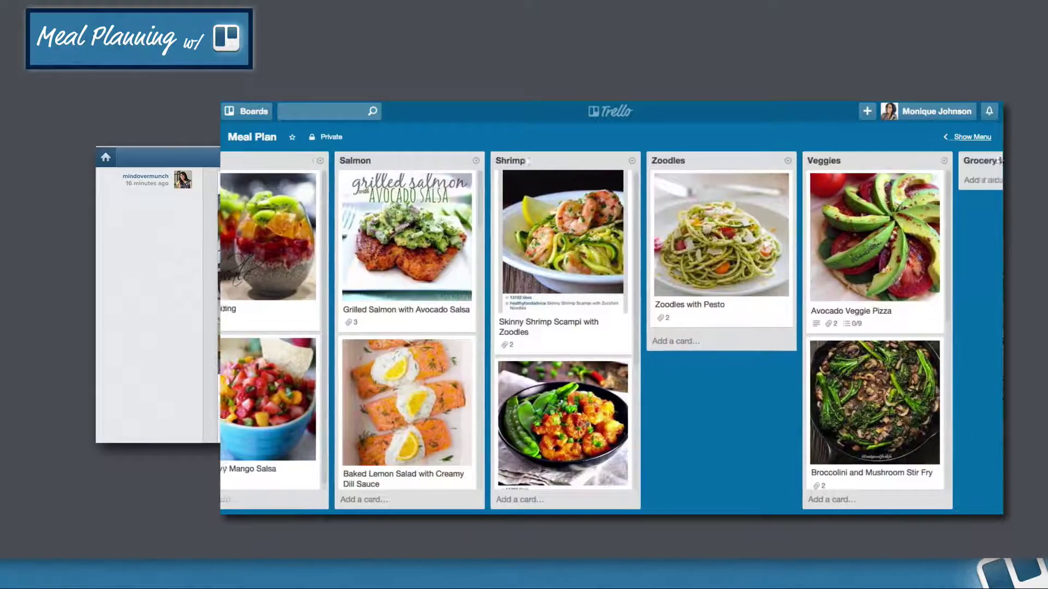
{"action": "scroll", "coordinate": [641, 430], "scroll_direction": "left", "scroll_amount": 3}
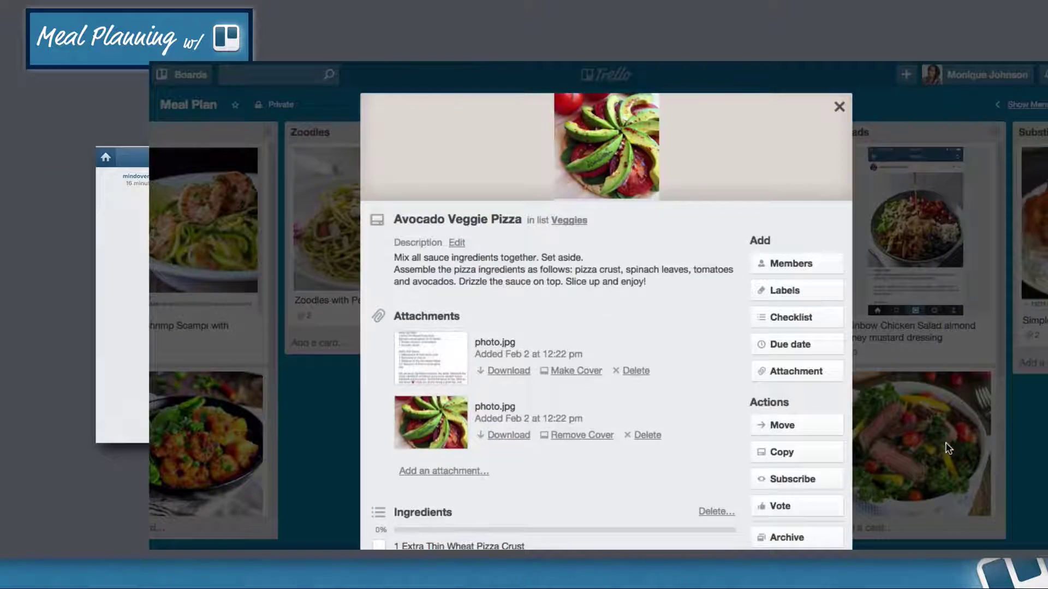
{"action": "scroll", "coordinate": [946, 443], "scroll_direction": "down", "scroll_amount": 5}
{"action": "scroll", "coordinate": [945, 443], "scroll_direction": "down", "scroll_amount": 3}
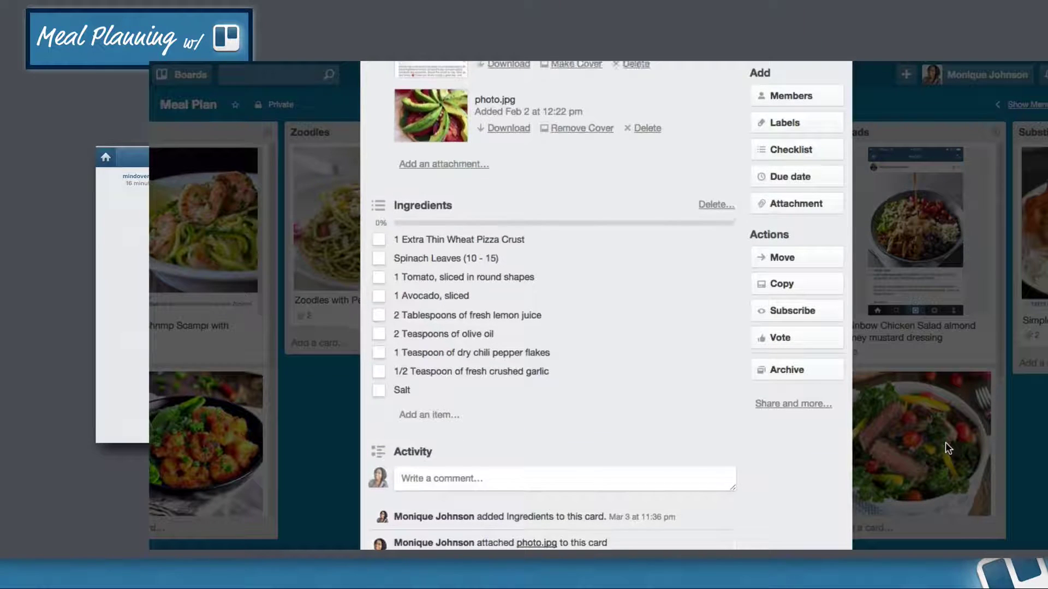
{"action": "scroll", "coordinate": [945, 442], "scroll_direction": "up", "scroll_amount": 8}
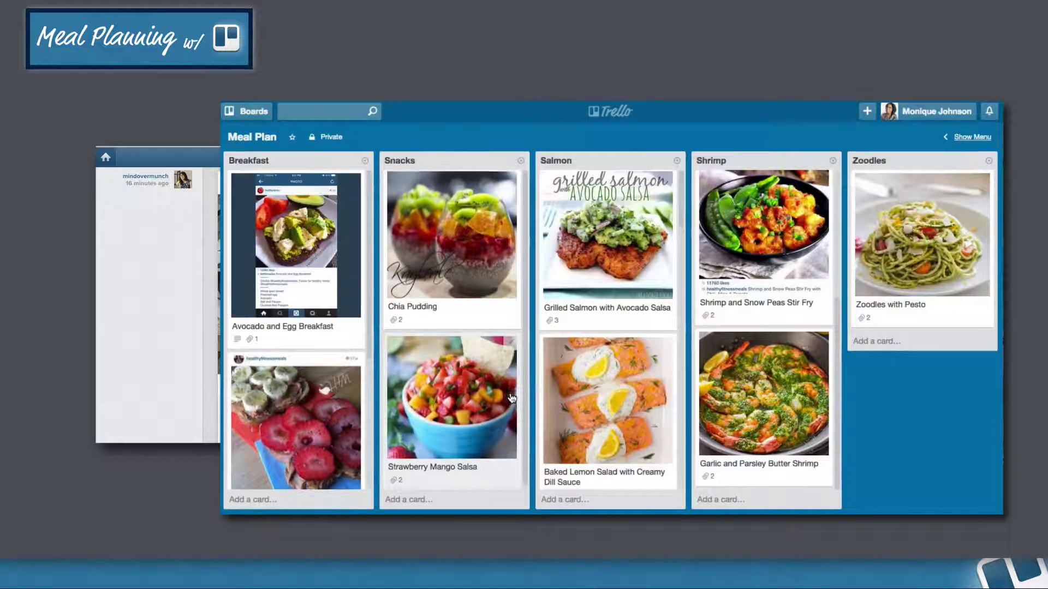
{"action": "scroll", "coordinate": [512, 398], "scroll_direction": "down", "scroll_amount": 1}
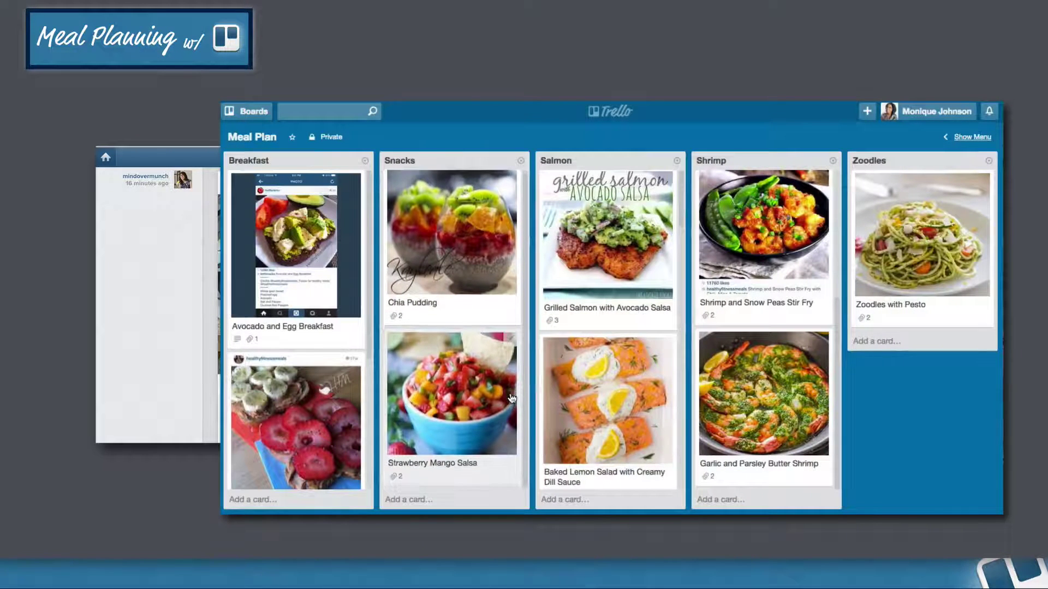
{"action": "scroll", "coordinate": [611, 377], "scroll_direction": "down", "scroll_amount": 3}
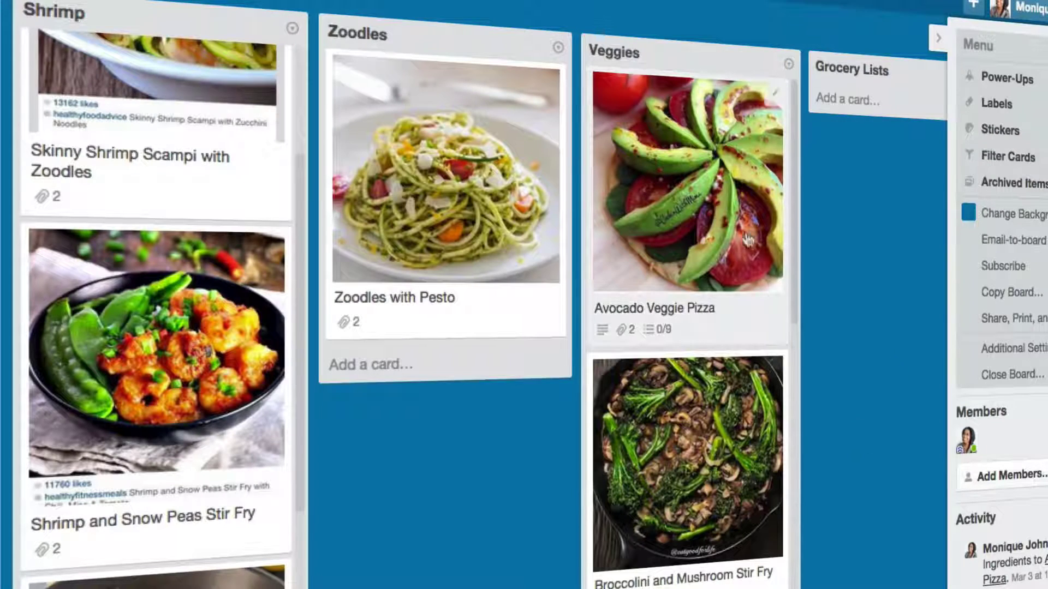
Step: Open the Avocado Veggie Pizza card and bring up its due date picker
{"action": "left_click", "coordinate": [748, 240]}
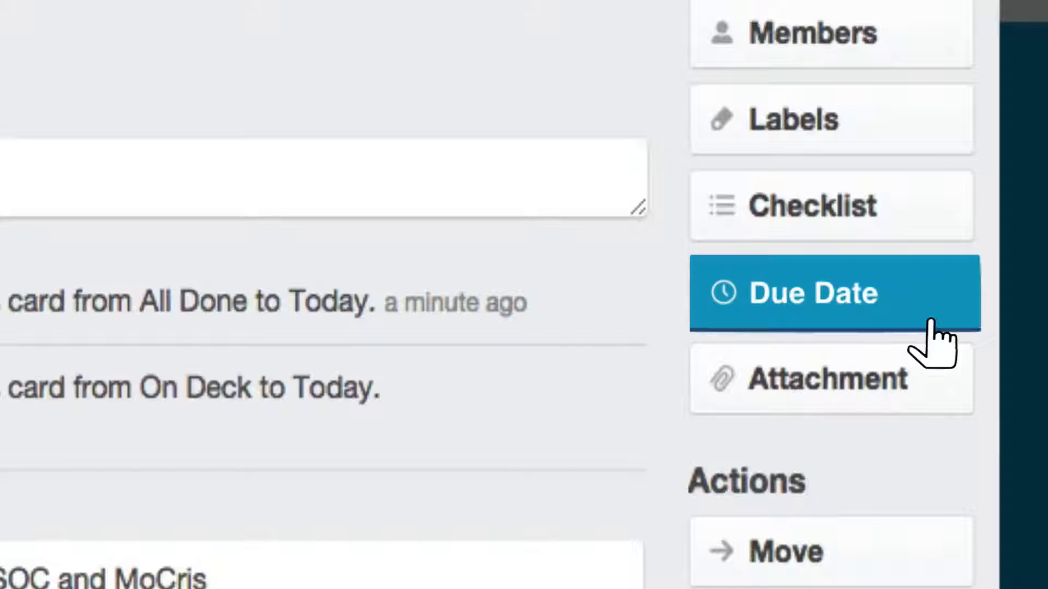
{"action": "left_click", "coordinate": [790, 344]}
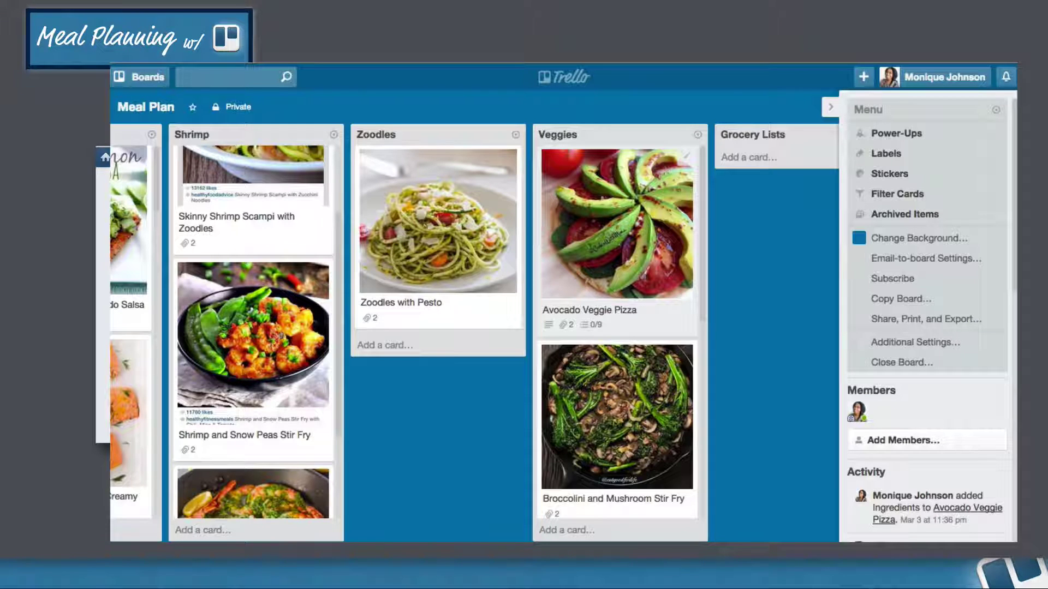
{"action": "key", "text": "d"}
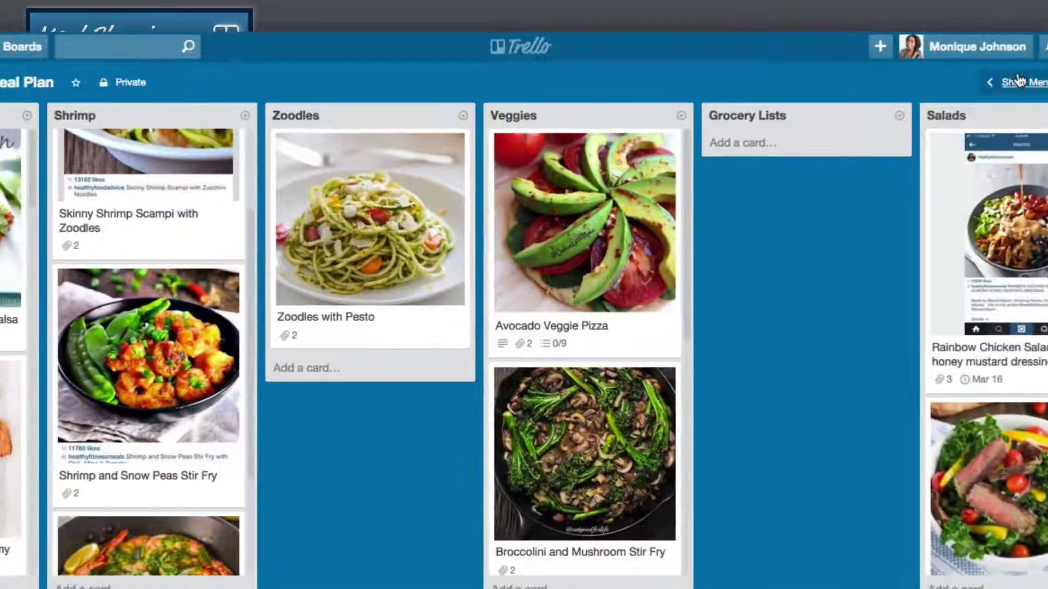
Step: Enable the Calendar power-up from the board menu's Power-Ups list
{"action": "left_click", "coordinate": [988, 104]}
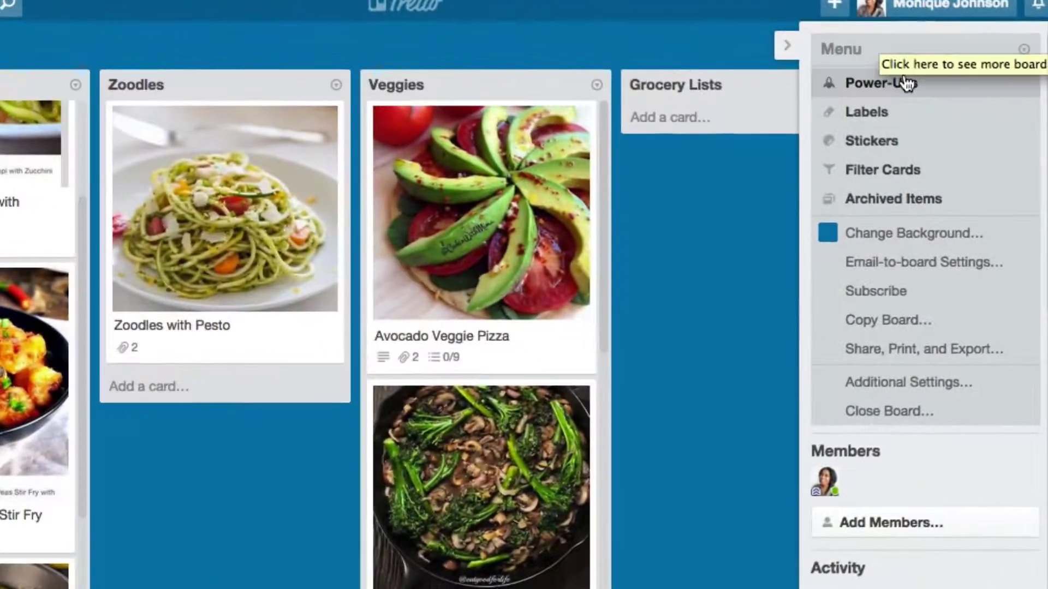
{"action": "left_click", "coordinate": [901, 98]}
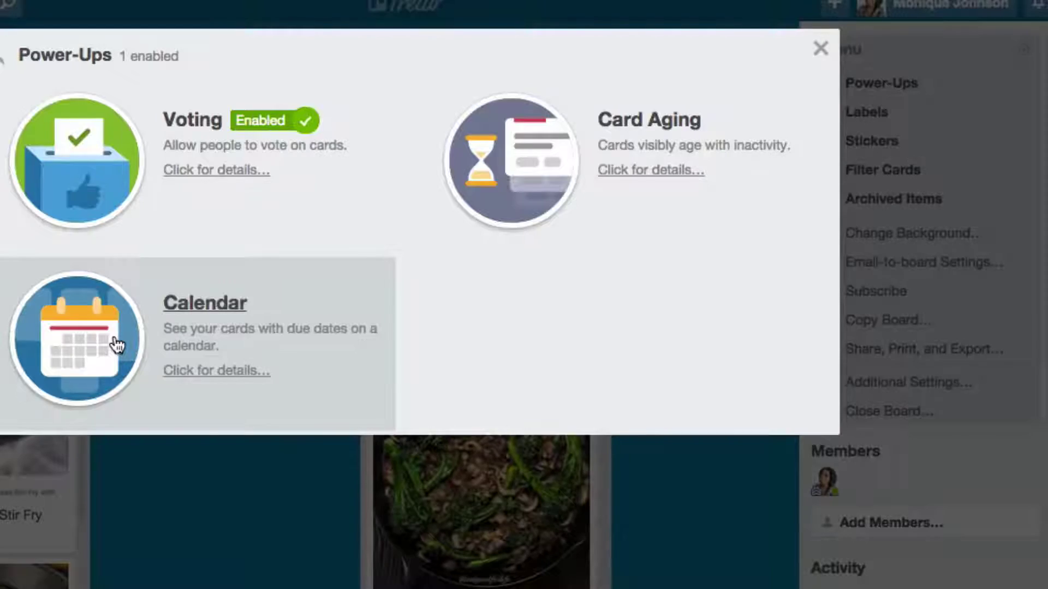
{"action": "left_click", "coordinate": [116, 345]}
{"action": "left_click", "coordinate": [337, 268]}
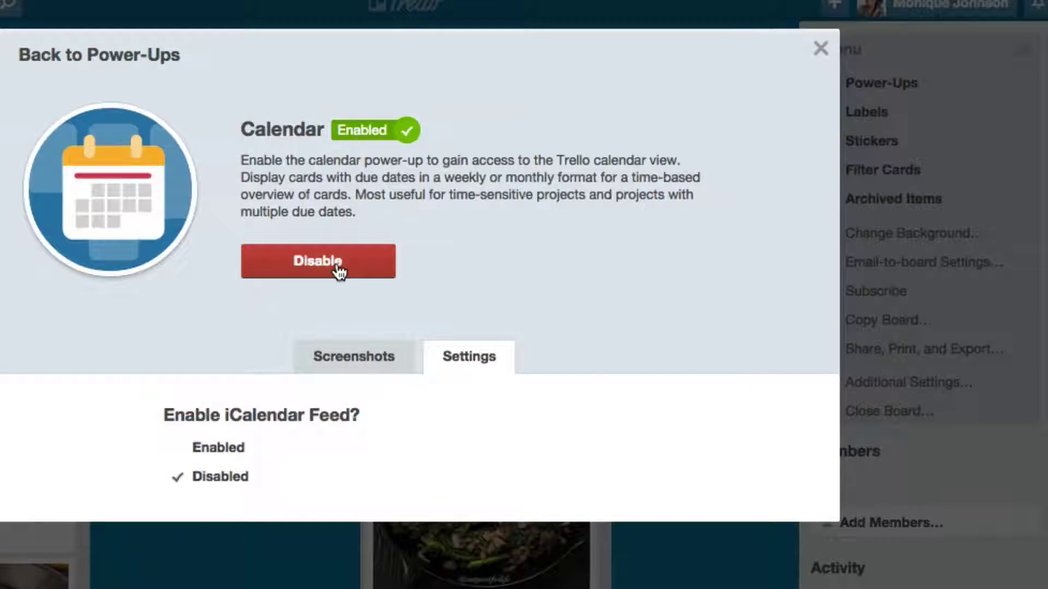
{"action": "left_click", "coordinate": [821, 48]}
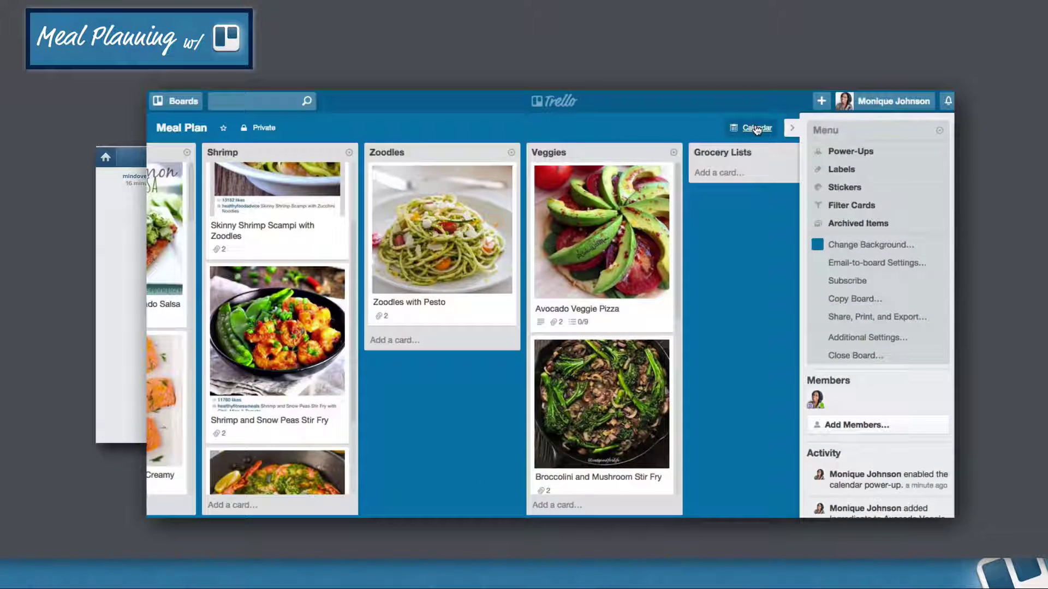
Step: In the calendar view, move Avocado Pasta to Monday the 16th beside Rainbow Chicken Salad
{"action": "left_click", "coordinate": [757, 129]}
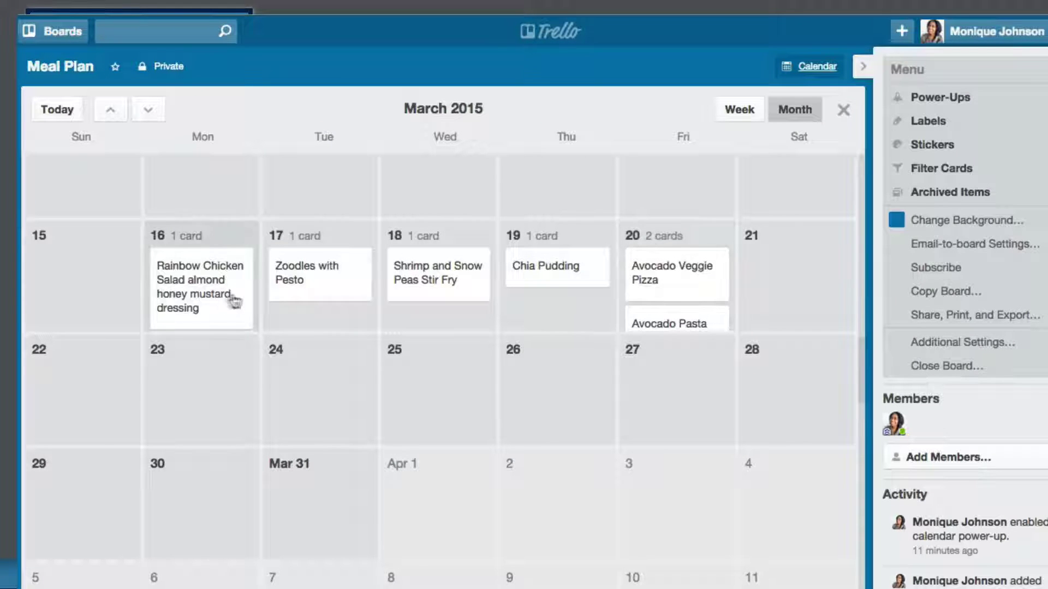
{"action": "left_click_drag", "start_coordinate": [682, 323], "coordinate": [193, 306]}
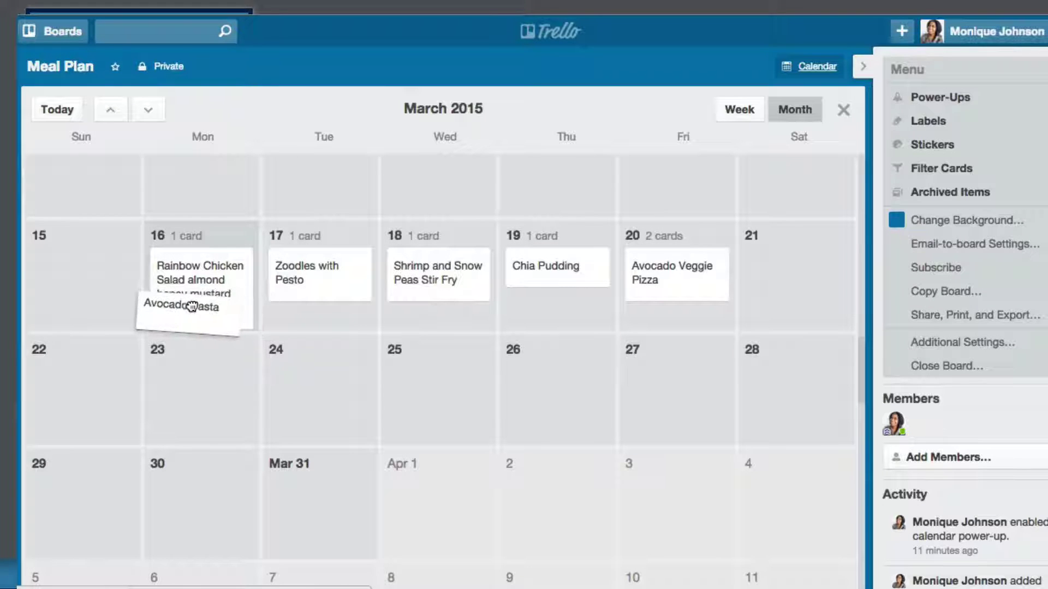
{"action": "left_click", "coordinate": [196, 235]}
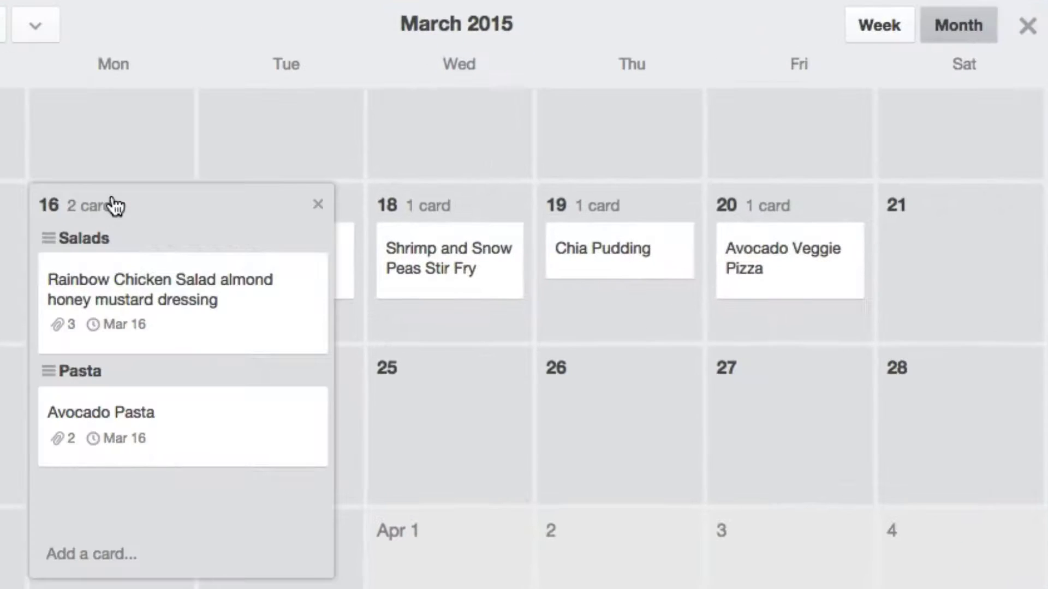